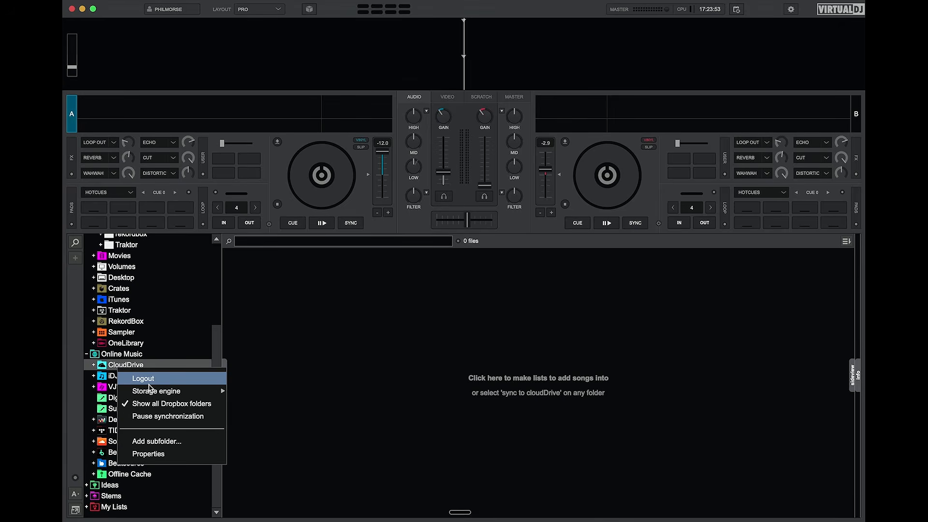
- Sync the Transitions Toolbox folder inside the local DJ Music folder to CloudDrive
{"action": "left_click", "coordinate": [90, 344]}
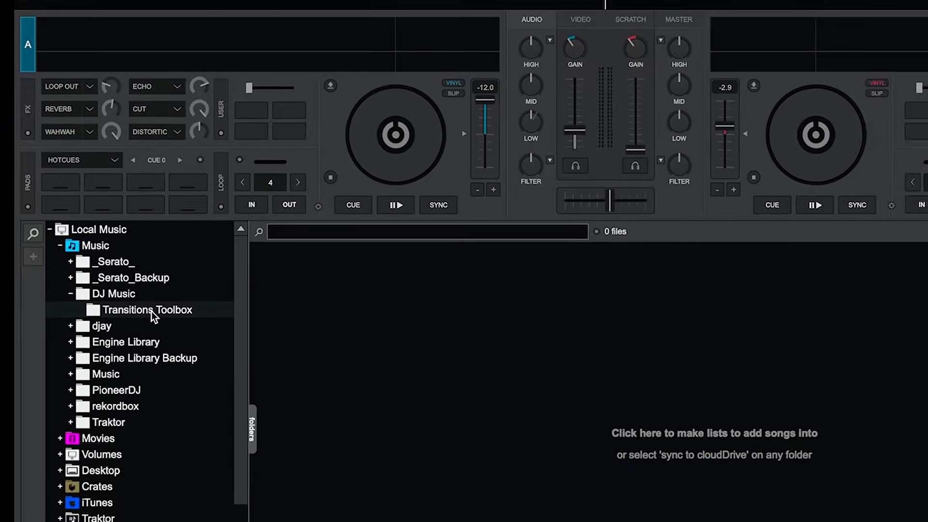
{"action": "right_click", "coordinate": [149, 316]}
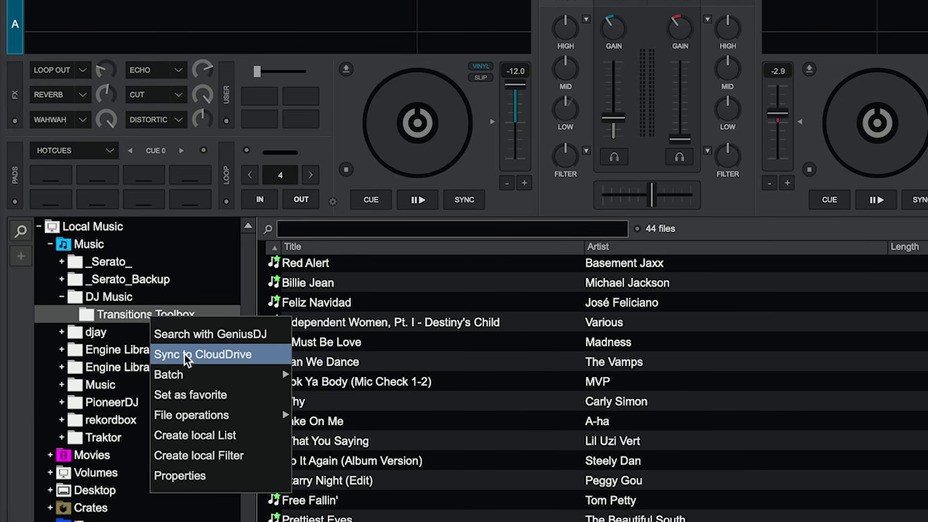
{"action": "left_click", "coordinate": [184, 354]}
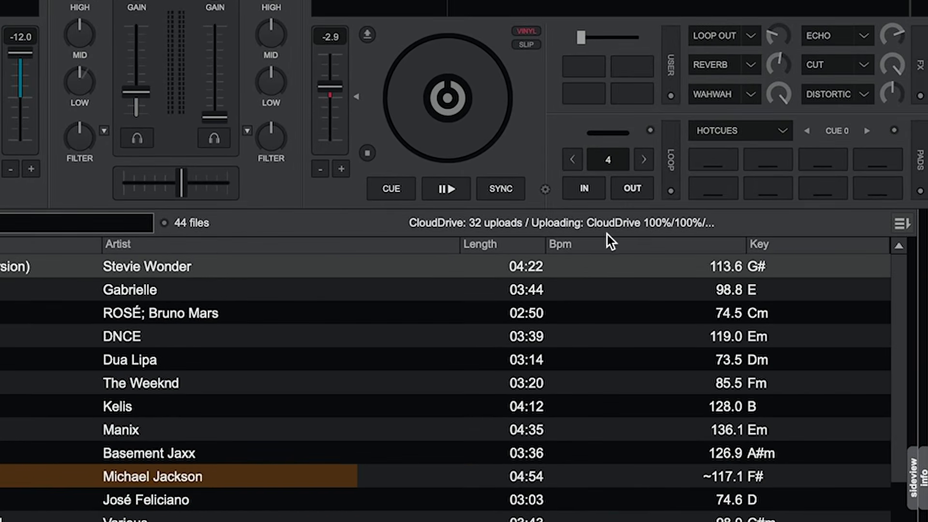
{"action": "mouse_move", "coordinate": [607, 233]}
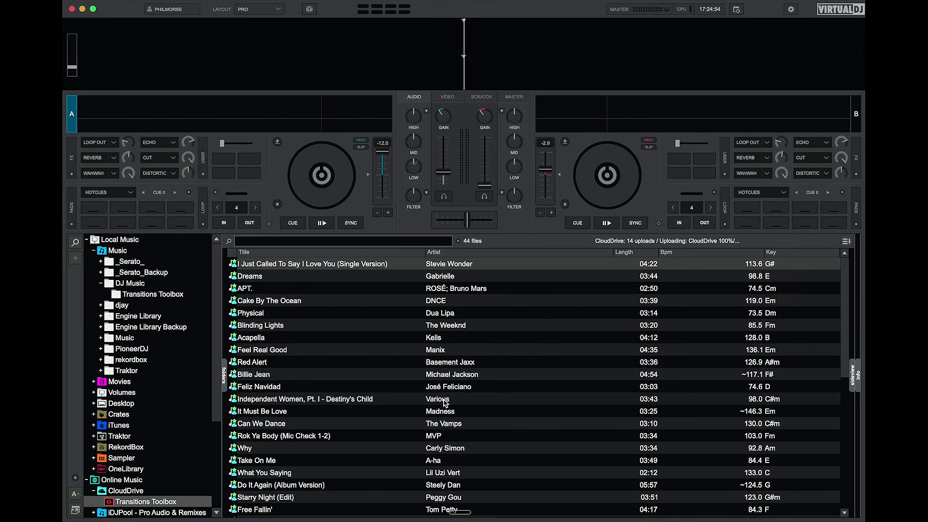
- Compare the track list of the CloudDrive Transitions Toolbox folder with that of the local Transitions Toolbox folder
{"action": "scroll", "coordinate": [446, 404], "scroll_direction": "down", "scroll_amount": 3}
{"action": "scroll", "coordinate": [168, 451], "scroll_direction": "down", "scroll_amount": 3}
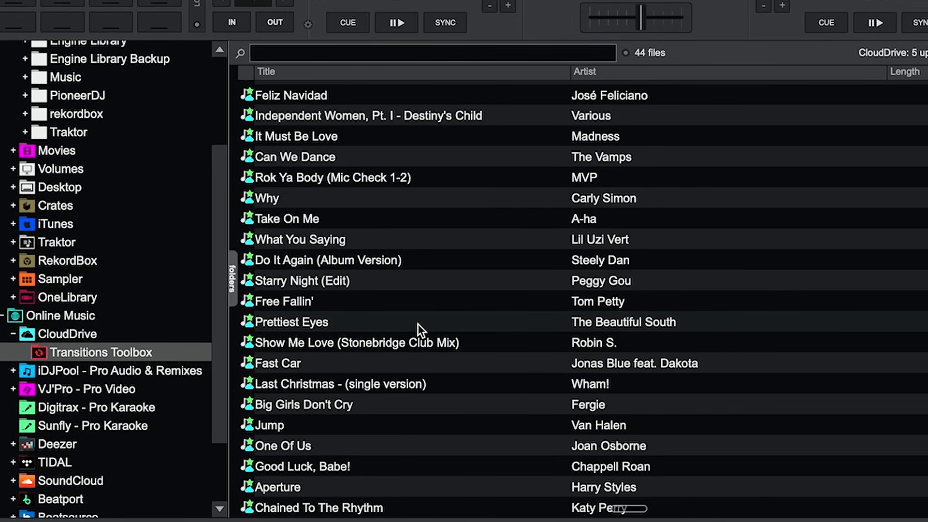
{"action": "left_click", "coordinate": [417, 324]}
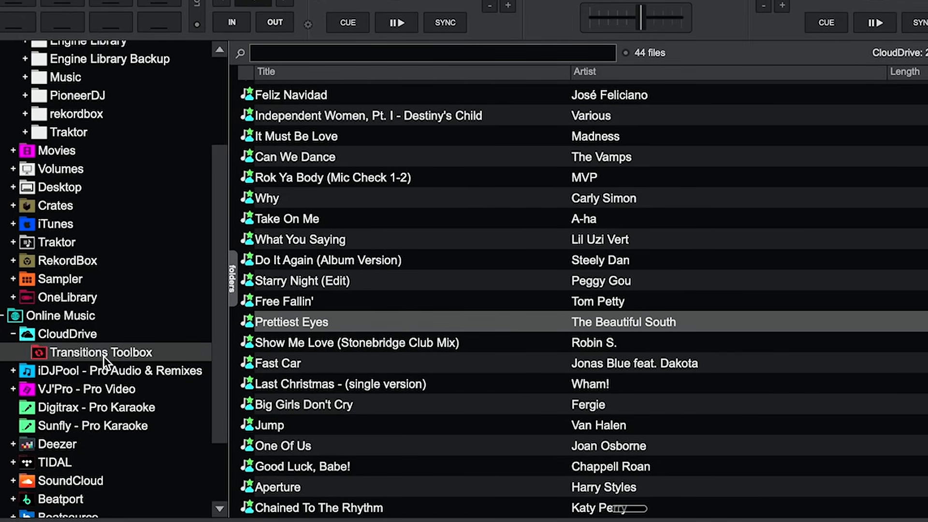
{"action": "scroll", "coordinate": [104, 356], "scroll_direction": "up", "scroll_amount": 5}
{"action": "left_click", "coordinate": [109, 143]}
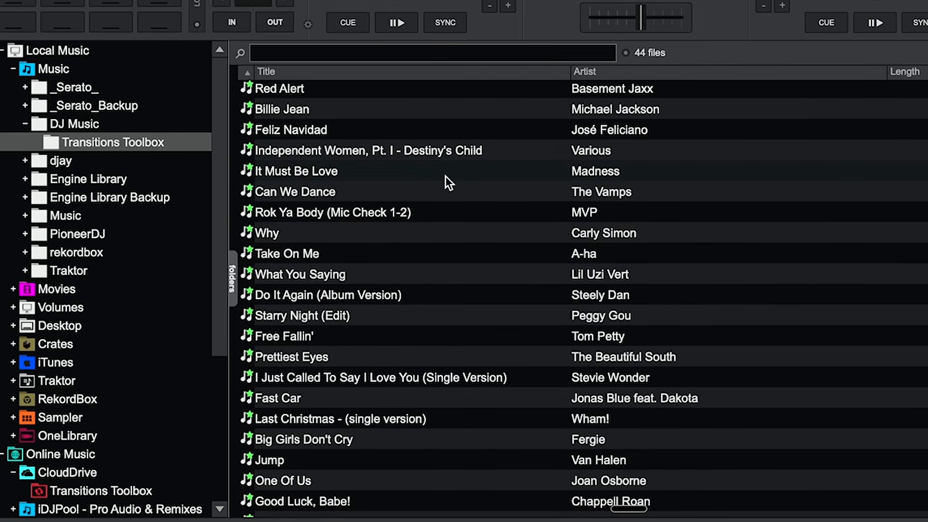
{"action": "scroll", "coordinate": [71, 166], "scroll_direction": "down", "scroll_amount": 5}
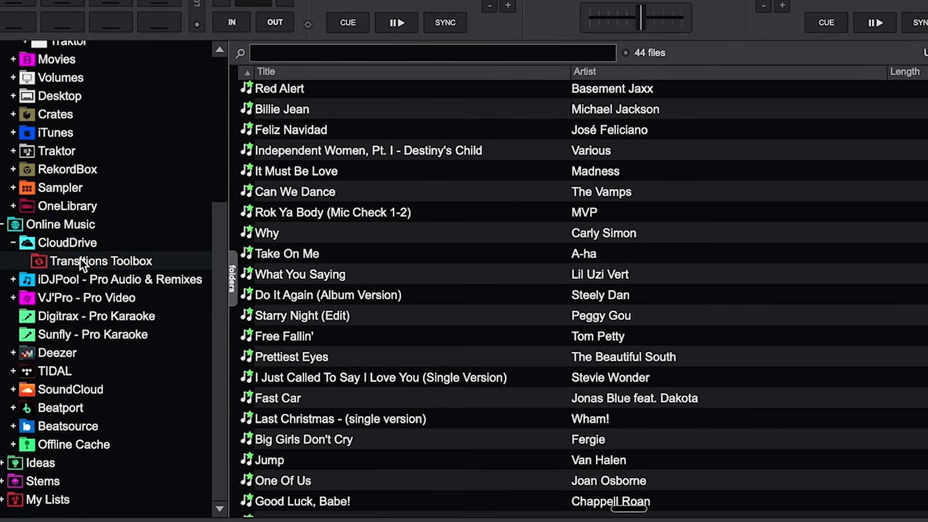
{"action": "left_click", "coordinate": [79, 258]}
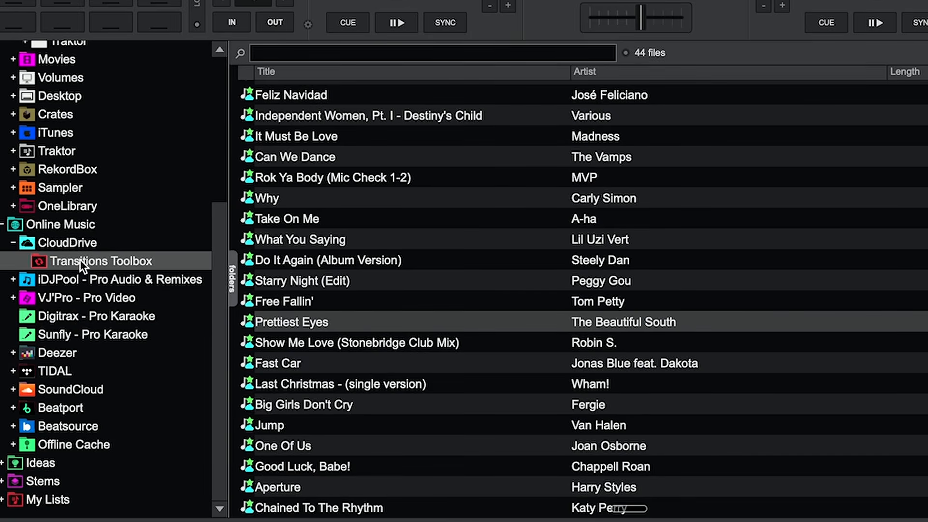
{"action": "scroll", "coordinate": [79, 260], "scroll_direction": "up", "scroll_amount": 5}
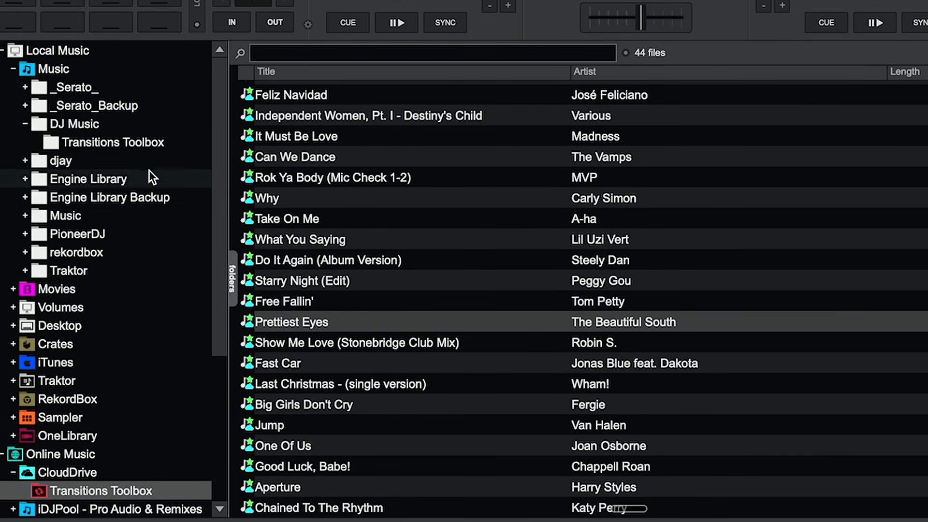
{"action": "left_click", "coordinate": [144, 142]}
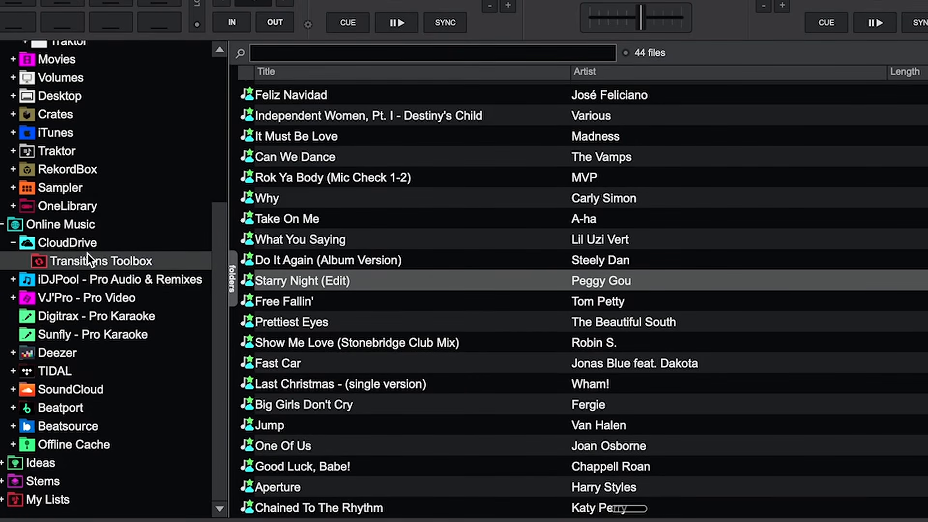
- Go from the CloudDrive Transitions Toolbox folder to the local folder it is synchronized with
{"action": "right_click", "coordinate": [87, 254]}
{"action": "mouse_move", "coordinate": [123, 321]}
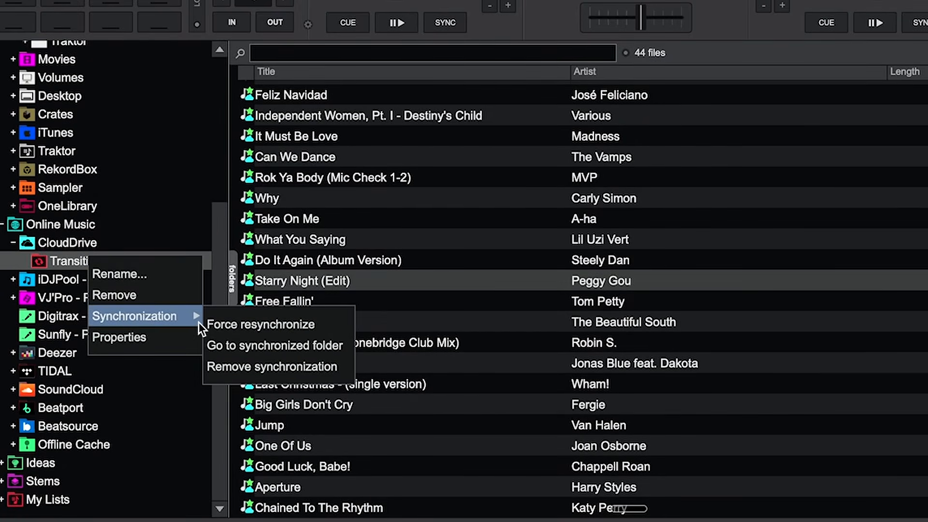
{"action": "left_click", "coordinate": [289, 344]}
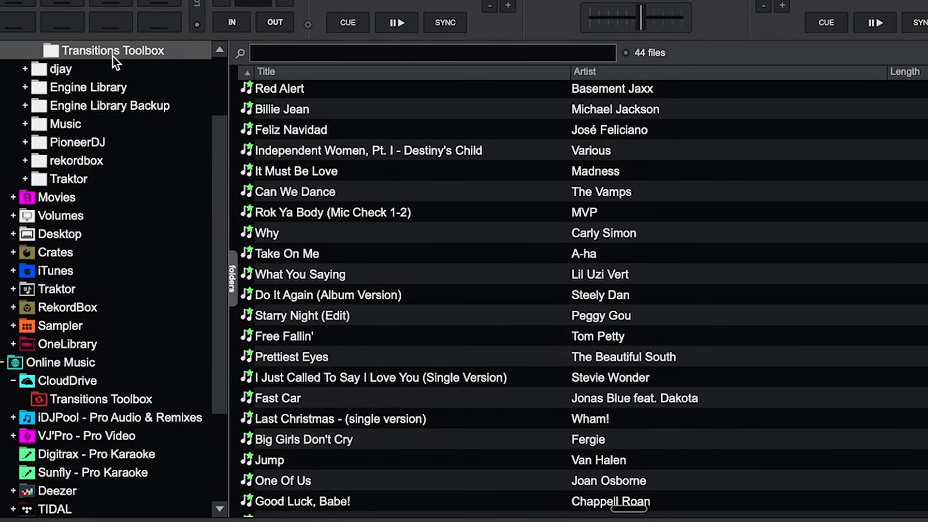
- Review the synchronization options of the CloudDrive Transitions Toolbox folder and the storage engine option of CloudDrive
{"action": "scroll", "coordinate": [126, 318], "scroll_direction": "down", "scroll_amount": 1}
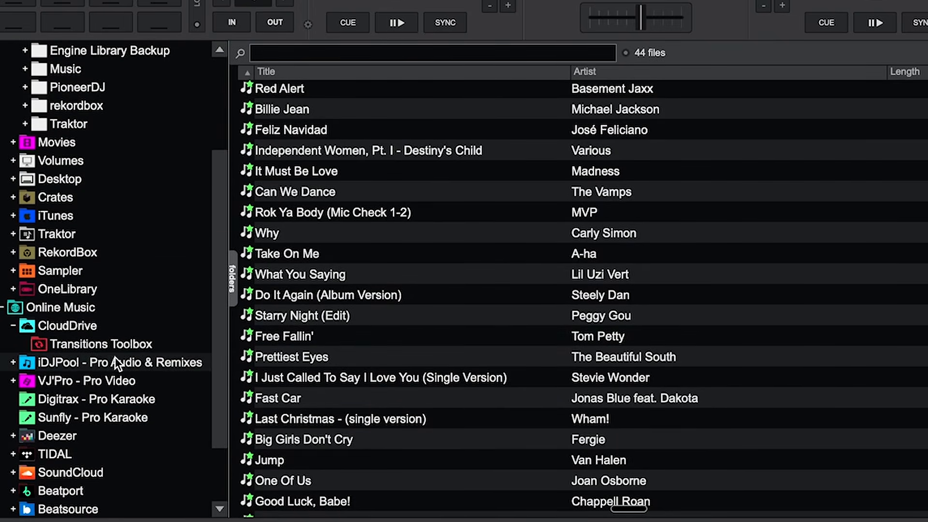
{"action": "left_click", "coordinate": [115, 352]}
{"action": "right_click", "coordinate": [115, 352]}
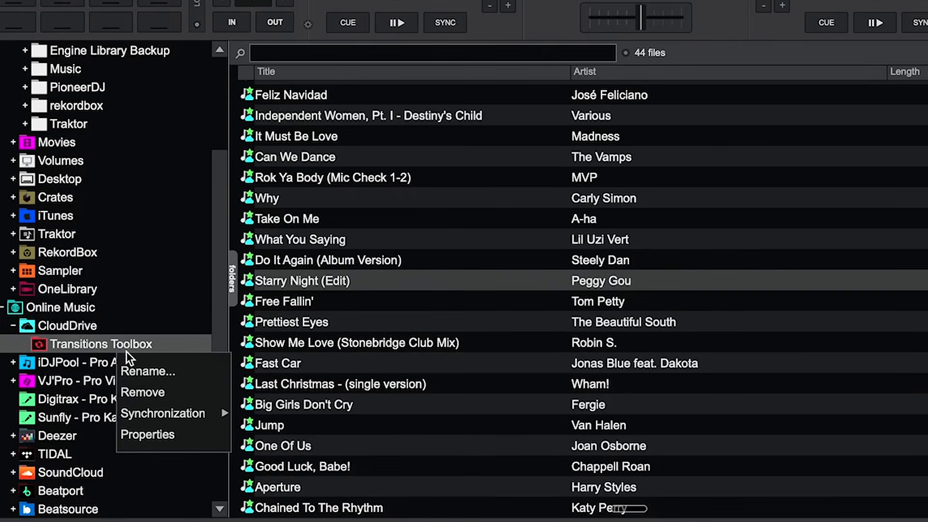
{"action": "mouse_move", "coordinate": [144, 410]}
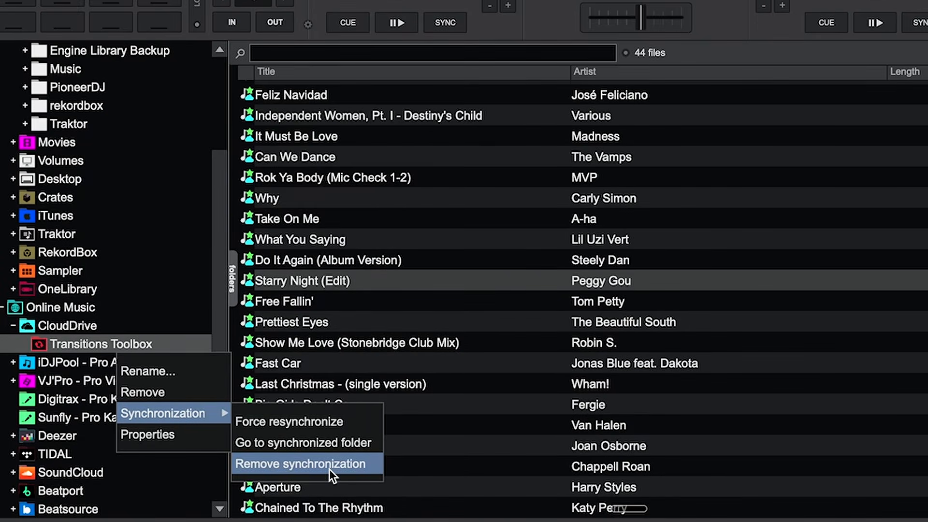
{"action": "right_click", "coordinate": [78, 322]}
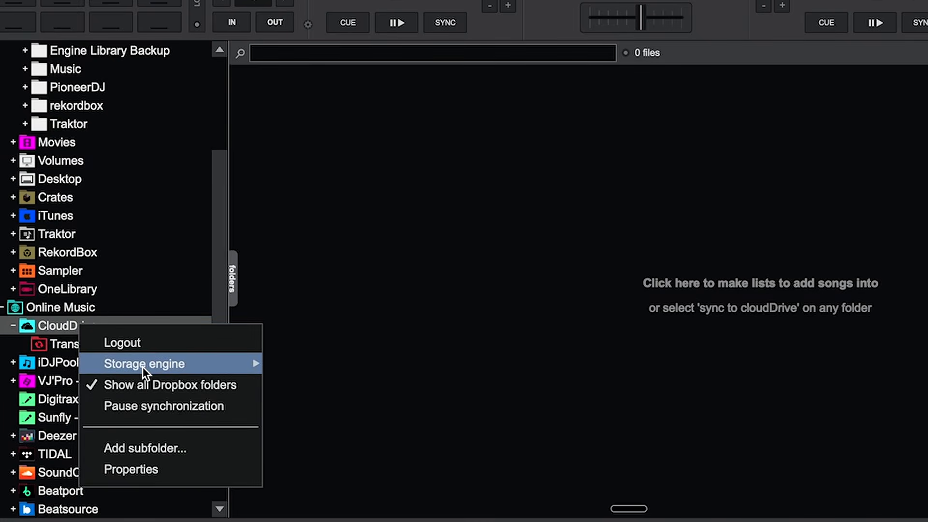
{"action": "mouse_move", "coordinate": [143, 366]}
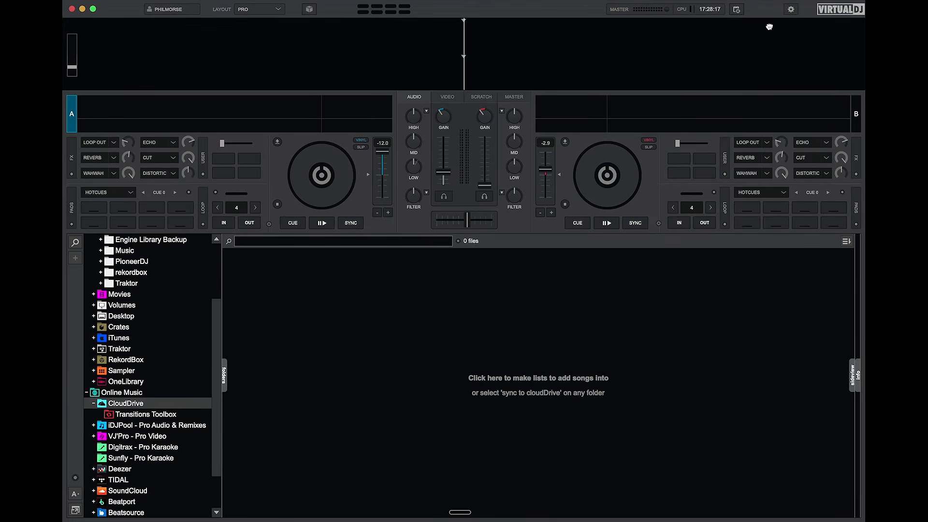
- Search the program's options for "cloud" to review the CloudDrive settings, and close the settings
{"action": "left_click", "coordinate": [791, 10]}
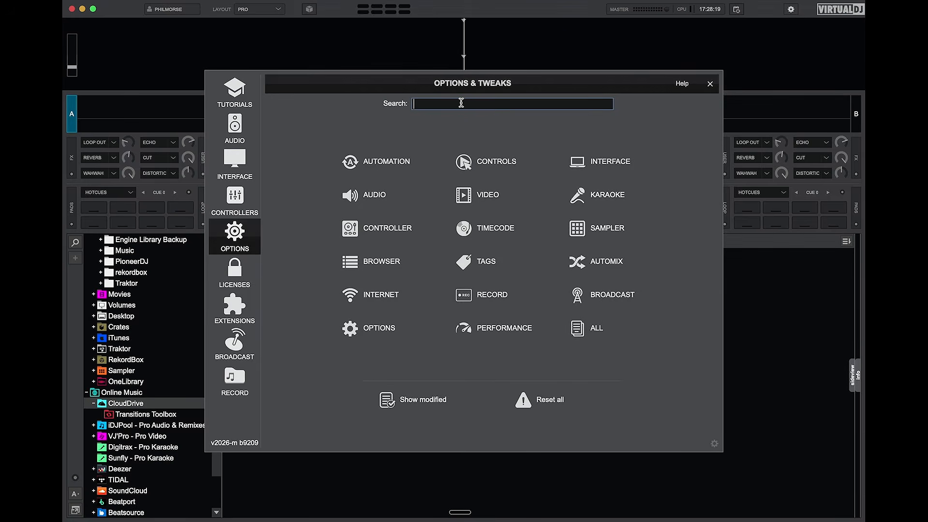
{"action": "type", "text": "cloudr"}
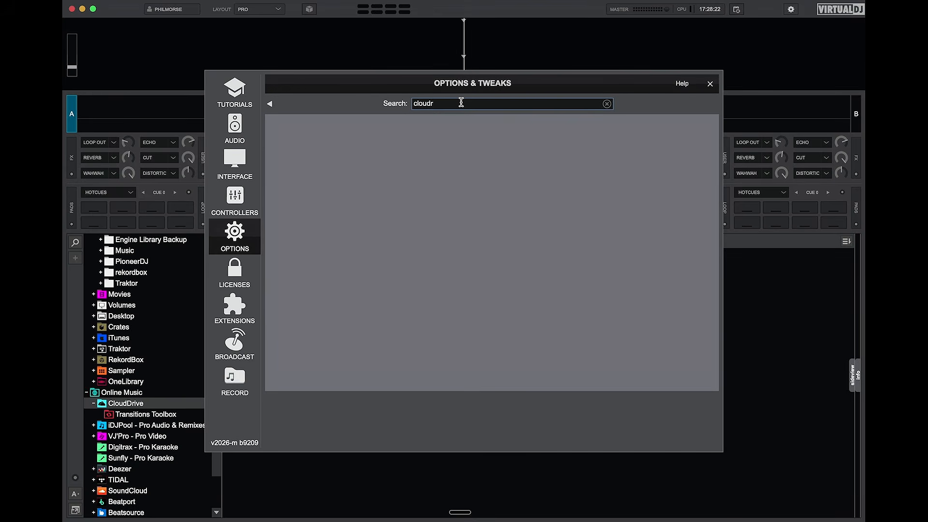
{"action": "key", "text": "BackSpace"}
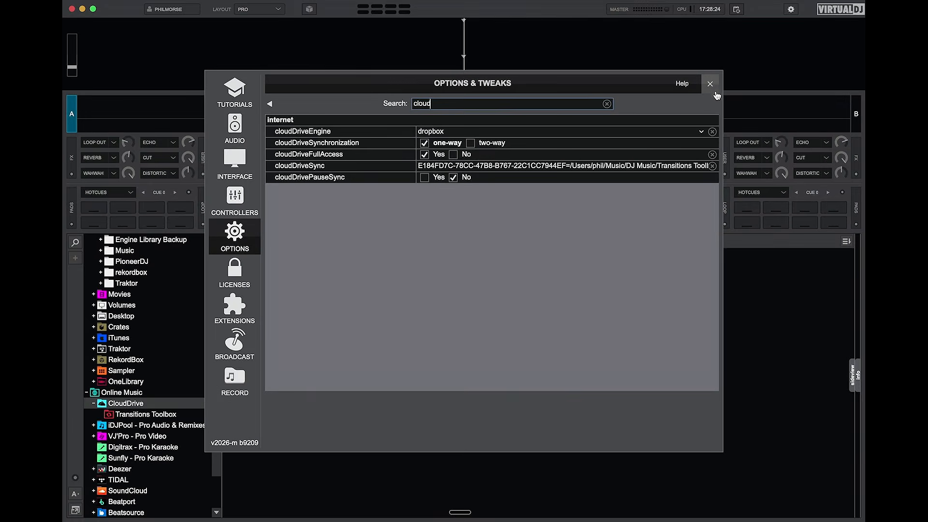
{"action": "left_click", "coordinate": [912, 23]}
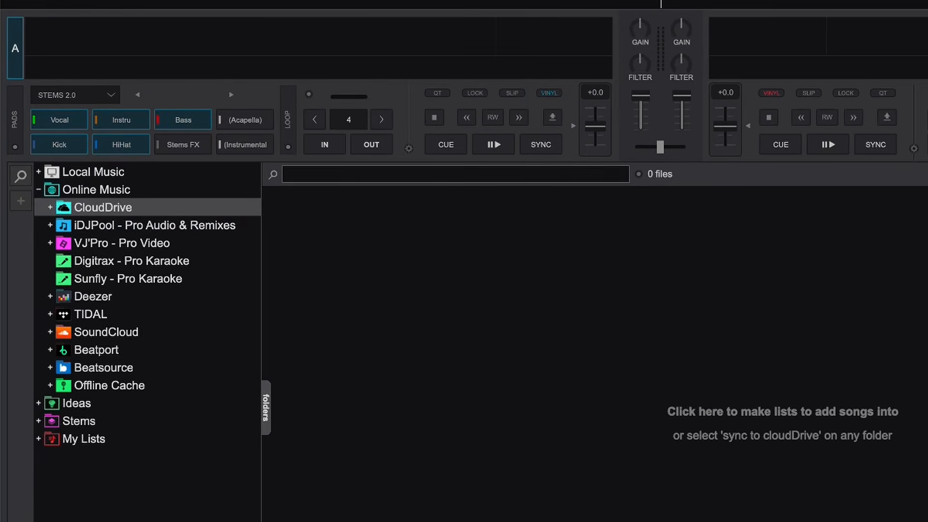
- Open the Transitions Toolbox folder in CloudDrive and check the subfolders of the local Music folder
{"action": "left_click", "coordinate": [50, 207]}
{"action": "left_click", "coordinate": [99, 231]}
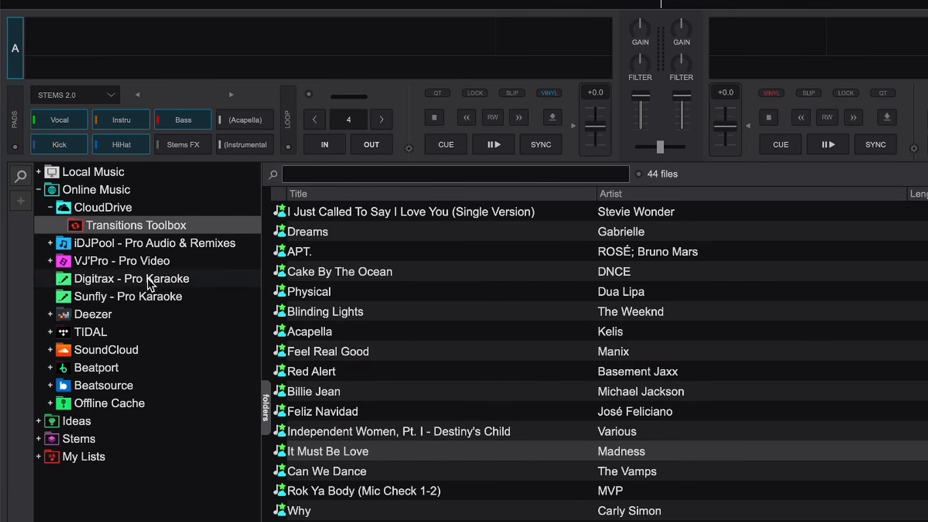
{"action": "left_click", "coordinate": [38, 172]}
{"action": "left_click", "coordinate": [50, 190]}
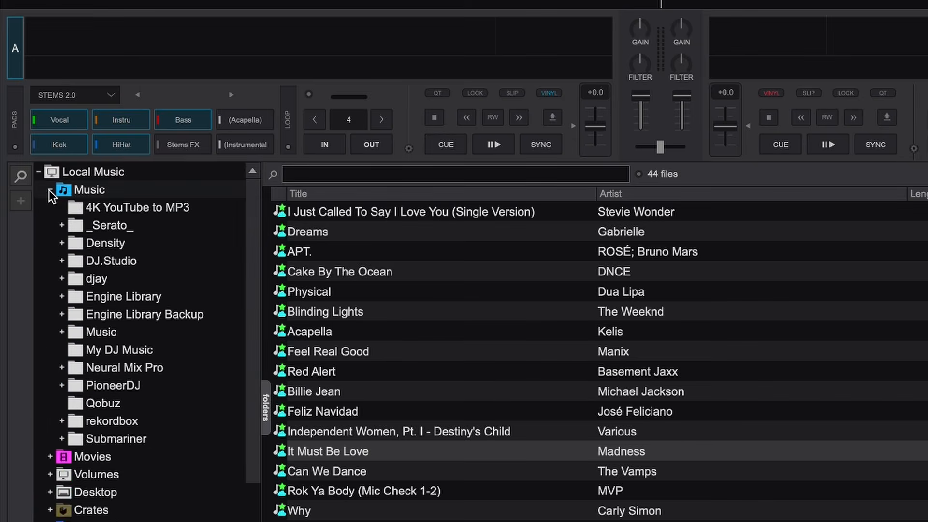
{"action": "left_click", "coordinate": [50, 190]}
{"action": "left_click", "coordinate": [39, 172]}
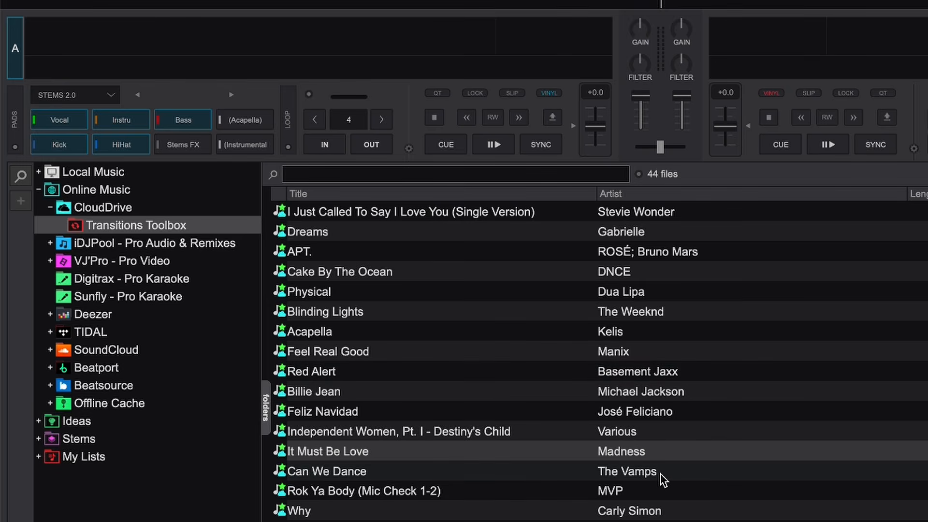
- Load the track Can We Dance by The Vamps from CloudDrive onto deck A
{"action": "left_click_drag", "start_coordinate": [663, 479], "coordinate": [518, 53]}
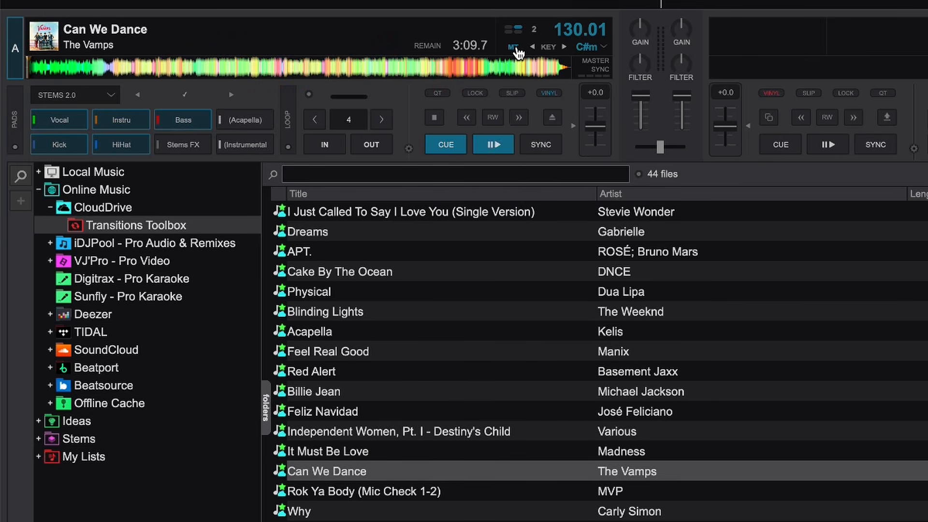
- Show the synchronization options of the CloudDrive Transitions Toolbox folder on this computer
{"action": "right_click", "coordinate": [146, 225]}
{"action": "mouse_move", "coordinate": [179, 302]}
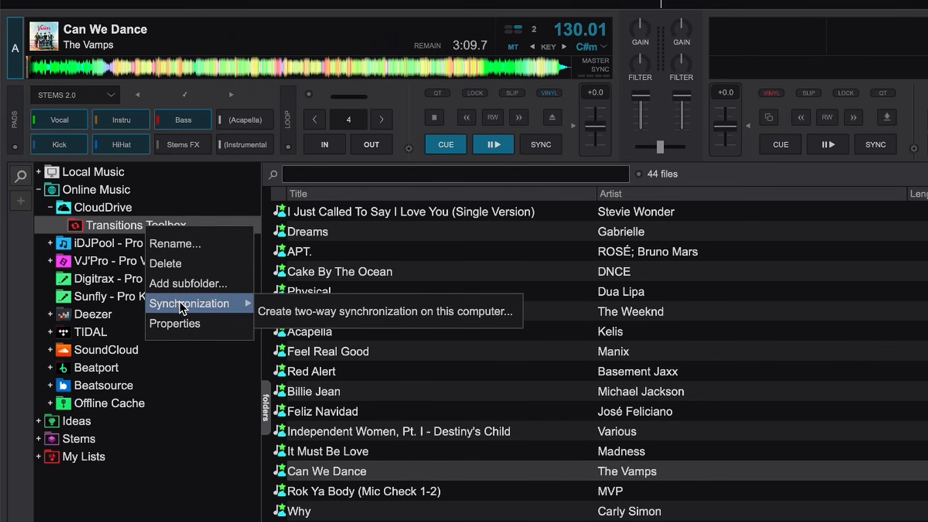